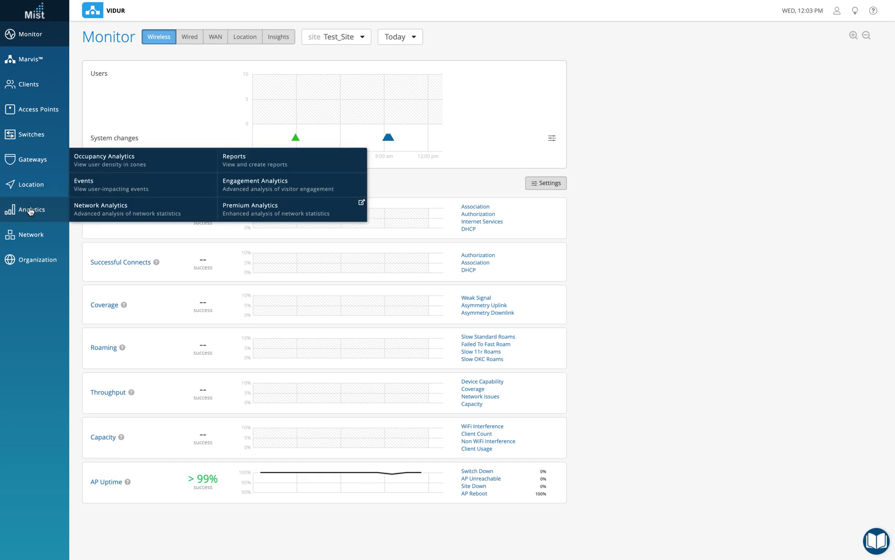
Open the Location Live View page for Test_Site from the sidebar.
{"action": "mouse_move", "coordinate": [30, 192]}
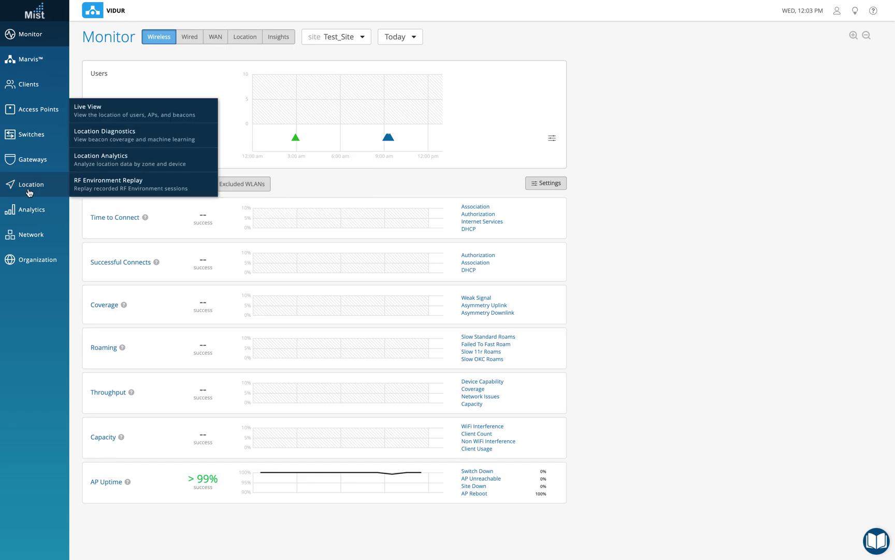
{"action": "left_click", "coordinate": [138, 116]}
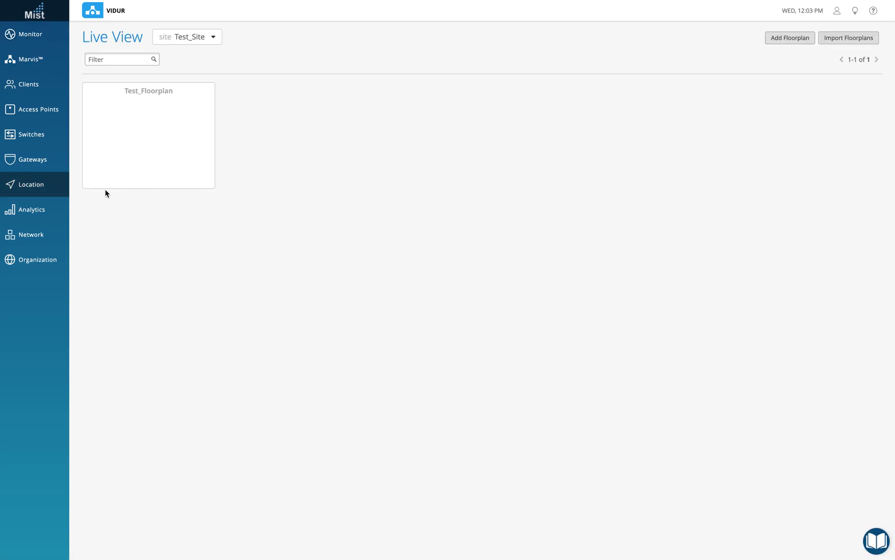
Open Test_Floorplan, zoom in once, and bring up the Beacons and Zones editor.
{"action": "mouse_move", "coordinate": [46, 186]}
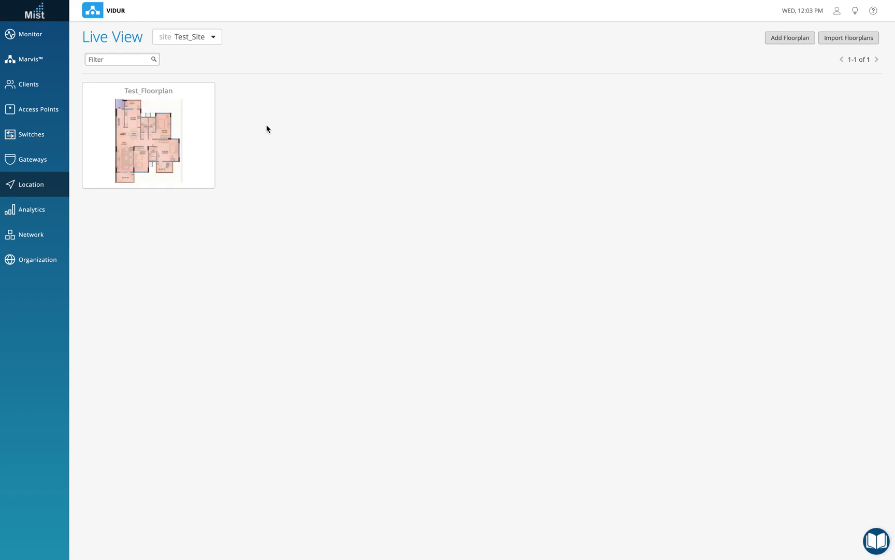
{"action": "left_click", "coordinate": [173, 128]}
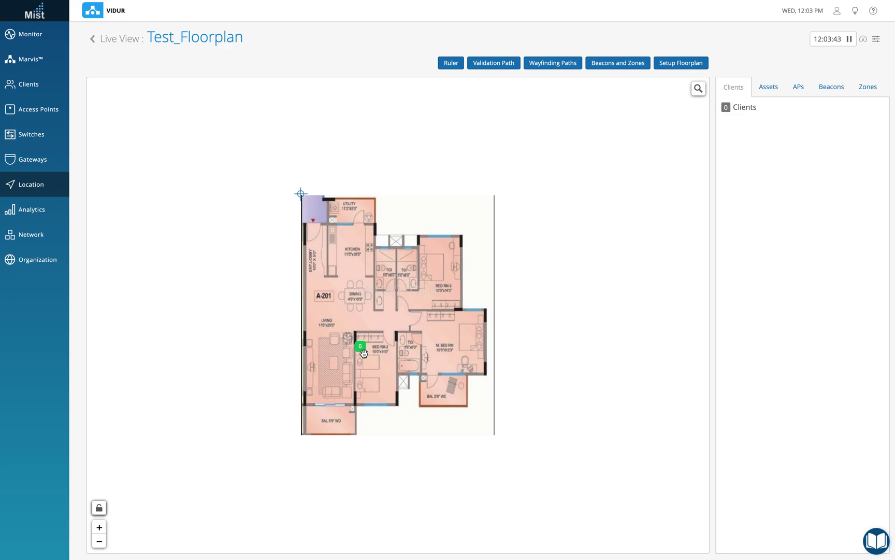
{"action": "left_click", "coordinate": [99, 527]}
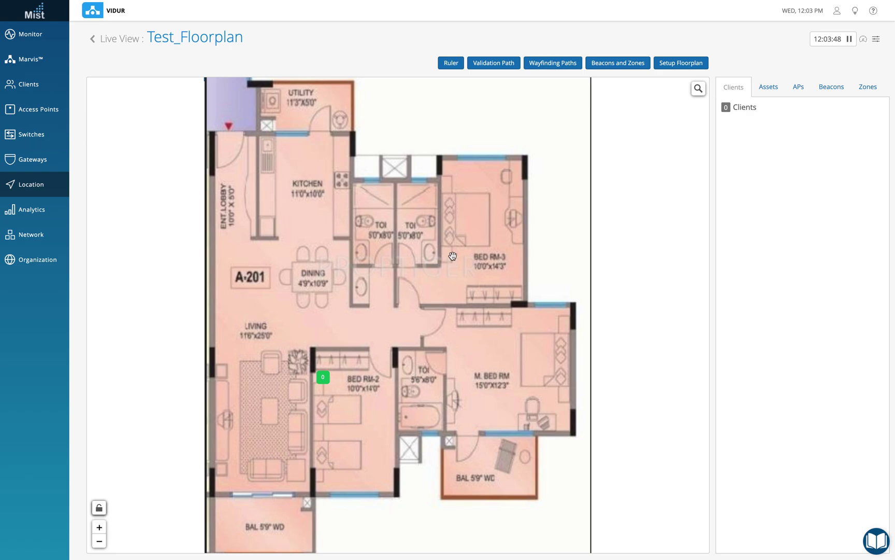
{"action": "left_click", "coordinate": [621, 64]}
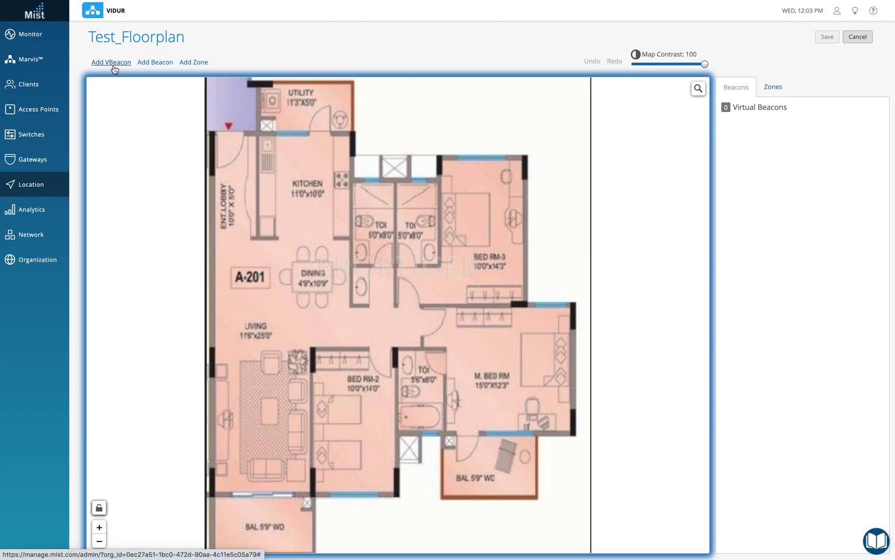
Draw a rectangular zone over BED RM-2 and save it to Test_Floorplan.
{"action": "left_click", "coordinate": [200, 63]}
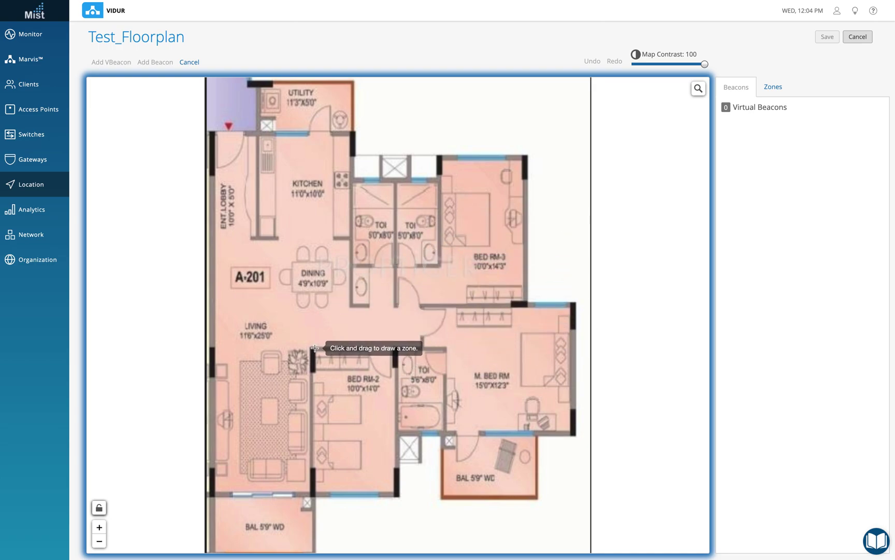
{"action": "left_click_drag", "start_coordinate": [315, 347], "coordinate": [394, 494]}
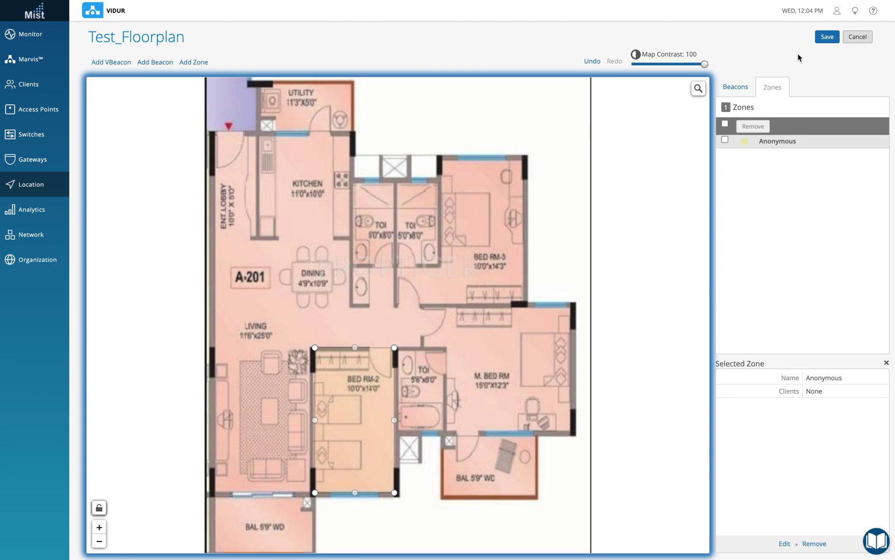
{"action": "left_click", "coordinate": [827, 37]}
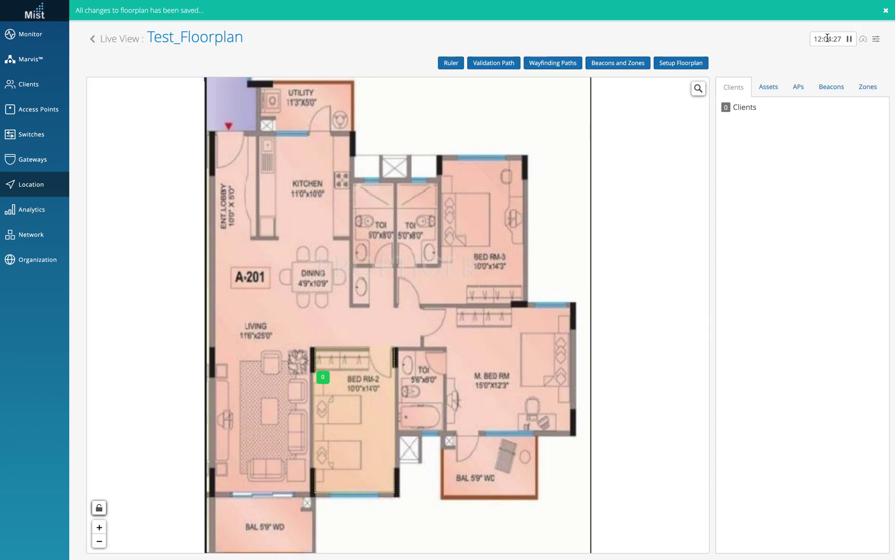
Draw a second rectangular zone over BED RM-3 in the Beacons and Zones editor.
{"action": "left_click", "coordinate": [622, 63]}
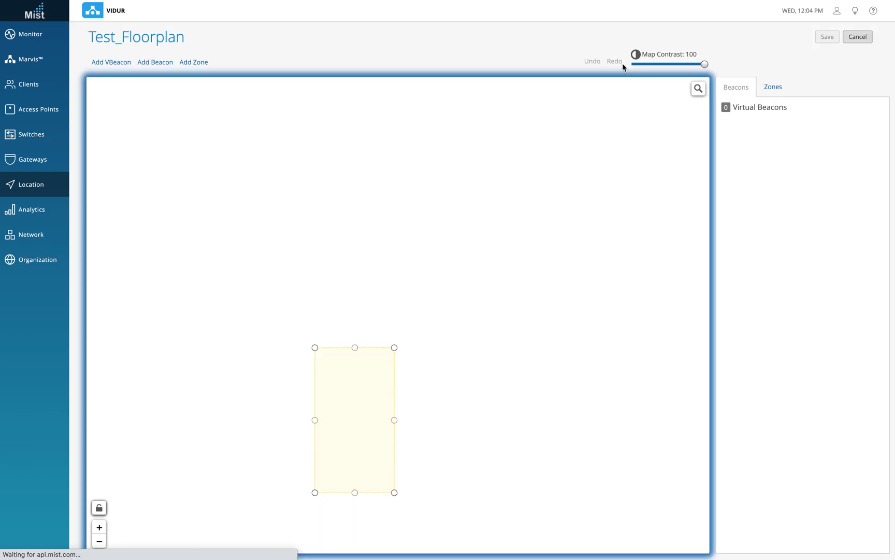
{"action": "left_click", "coordinate": [194, 63]}
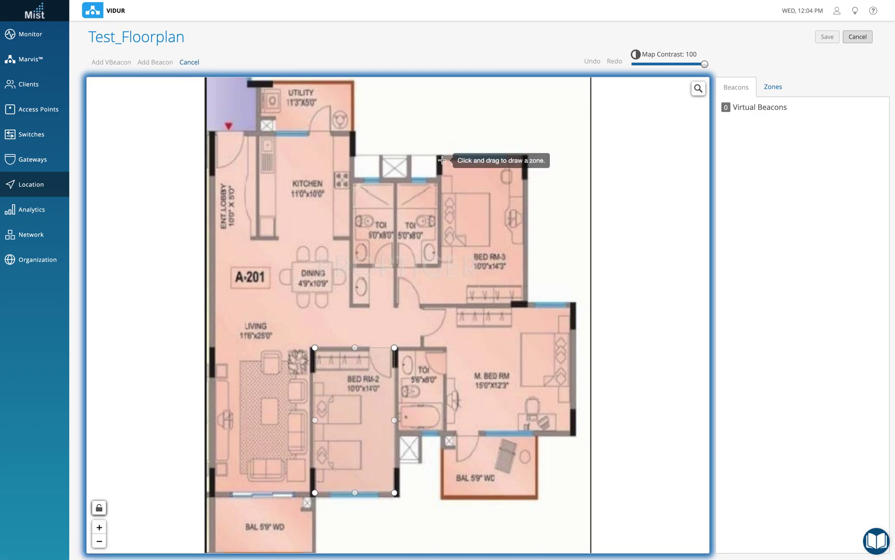
{"action": "mouse_move", "coordinate": [442, 160]}
{"action": "left_mouse_down"}
{"action": "mouse_move", "coordinate": [466, 184]}
{"action": "mouse_move", "coordinate": [521, 300]}
{"action": "left_mouse_up"}
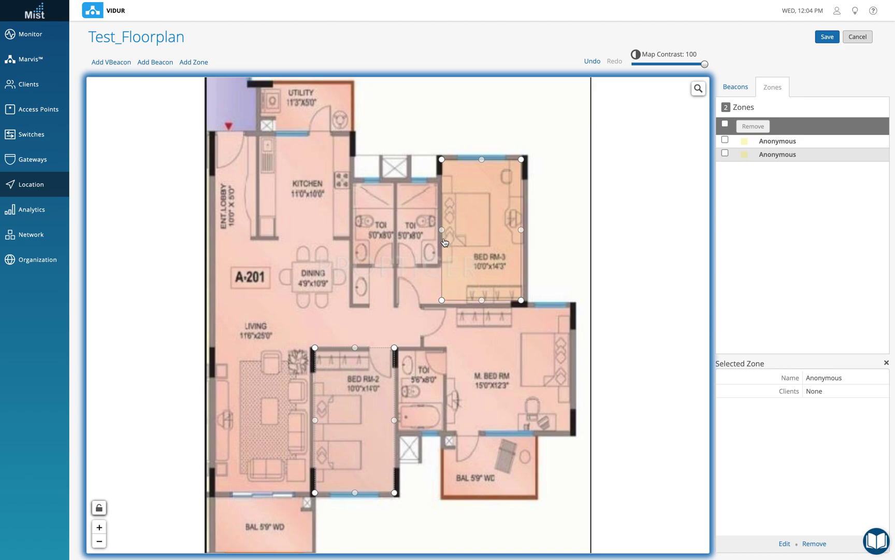
{"action": "left_click", "coordinate": [441, 301]}
Add corners on the BED RM-3 zone's left edge and extend its lower-left section toward the hallway.
{"action": "left_click_drag", "start_coordinate": [482, 230], "coordinate": [442, 304]}
{"action": "left_click", "coordinate": [442, 230]}
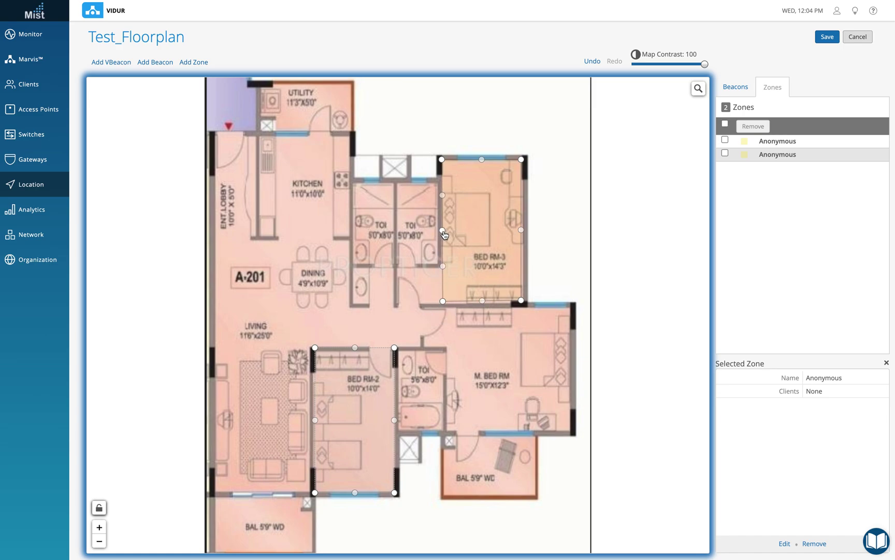
{"action": "left_click", "coordinate": [443, 266]}
{"action": "left_click_drag", "start_coordinate": [443, 283], "coordinate": [398, 269]}
{"action": "left_click_drag", "start_coordinate": [421, 286], "coordinate": [397, 304]}
Rename the BED RM-3 zone to 'Zone Test1' and save the floorplan changes.
{"action": "left_click", "coordinate": [725, 153]}
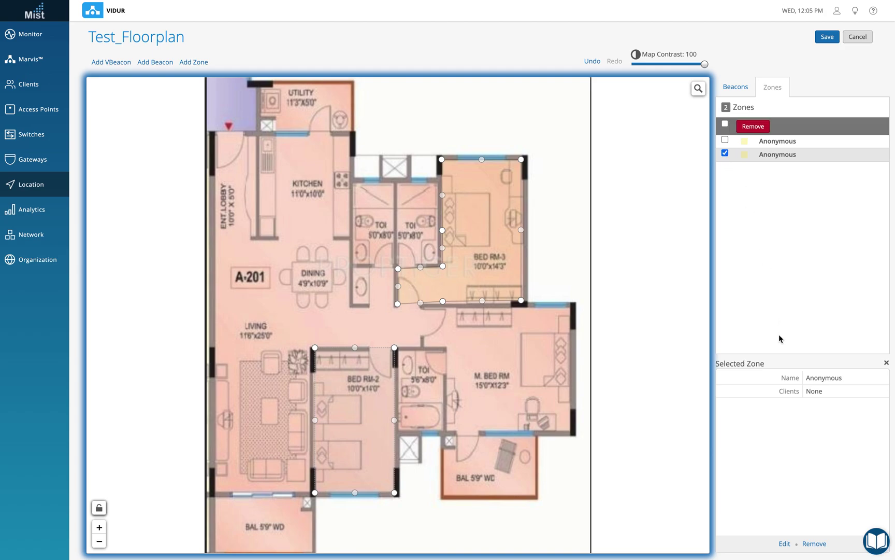
{"action": "left_click", "coordinate": [785, 543]}
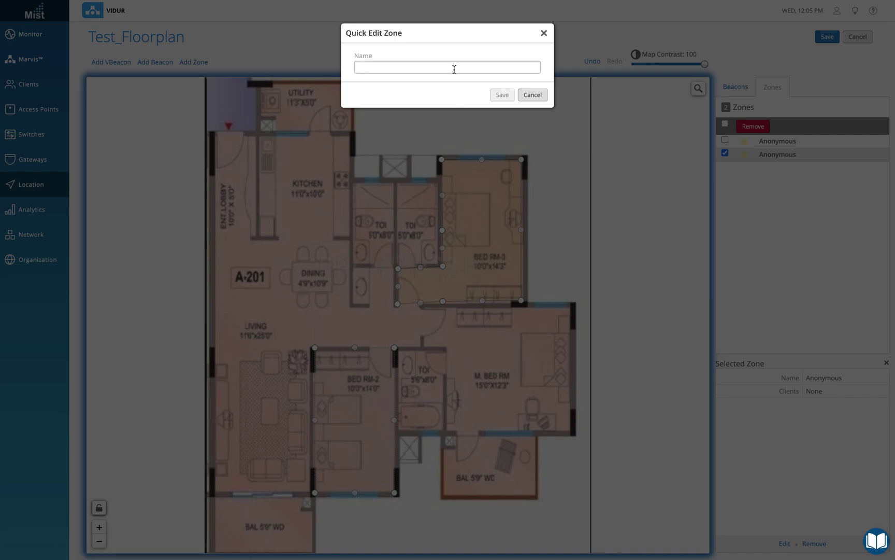
{"action": "type", "text": "Zo"}
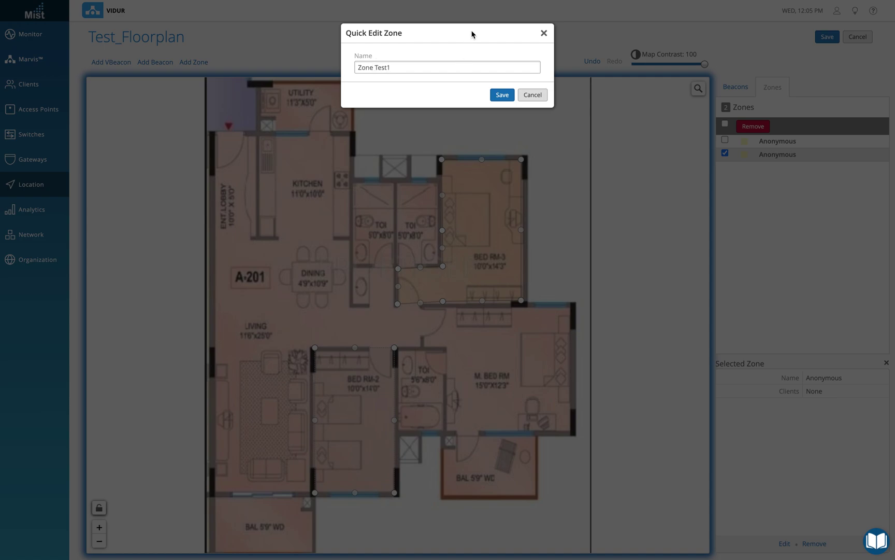
{"action": "type", "text": "ne Test1"}
{"action": "left_click", "coordinate": [502, 95]}
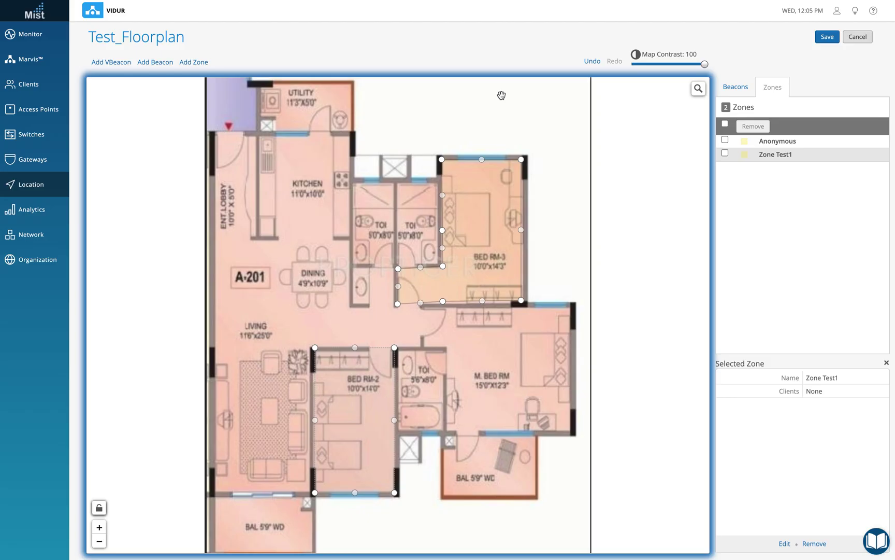
{"action": "left_click", "coordinate": [726, 154]}
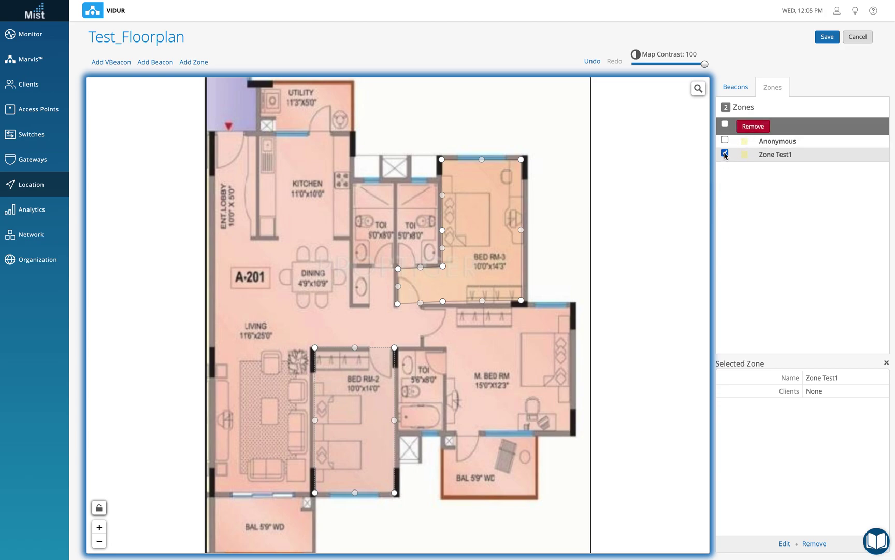
{"action": "left_click", "coordinate": [725, 154]}
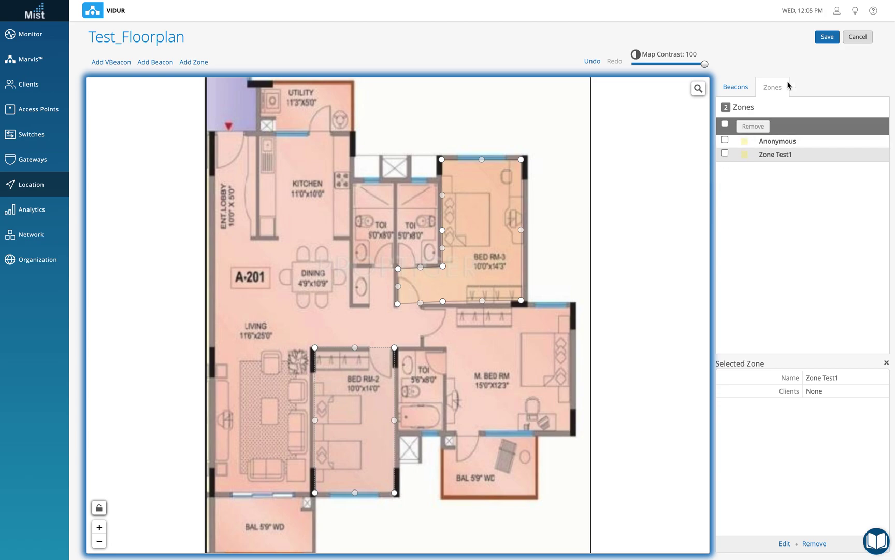
{"action": "left_click", "coordinate": [827, 37]}
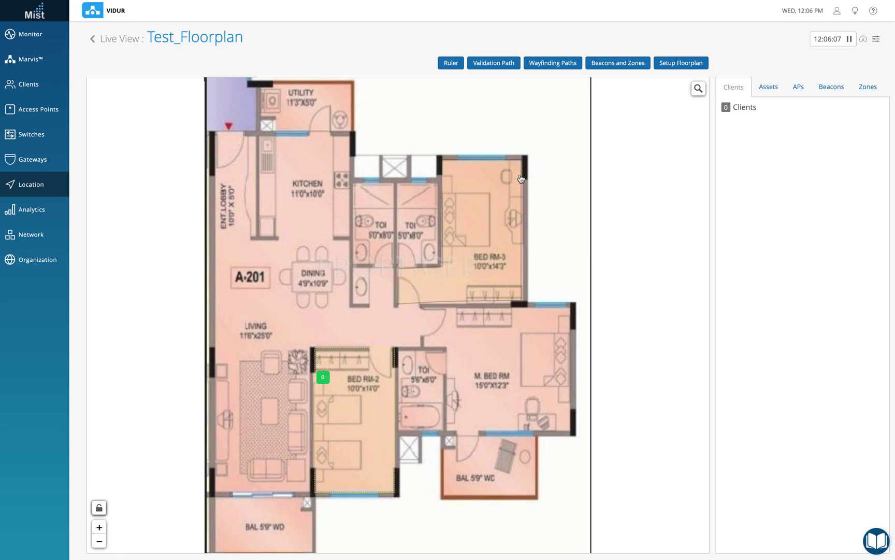
{"action": "left_click", "coordinate": [605, 62]}
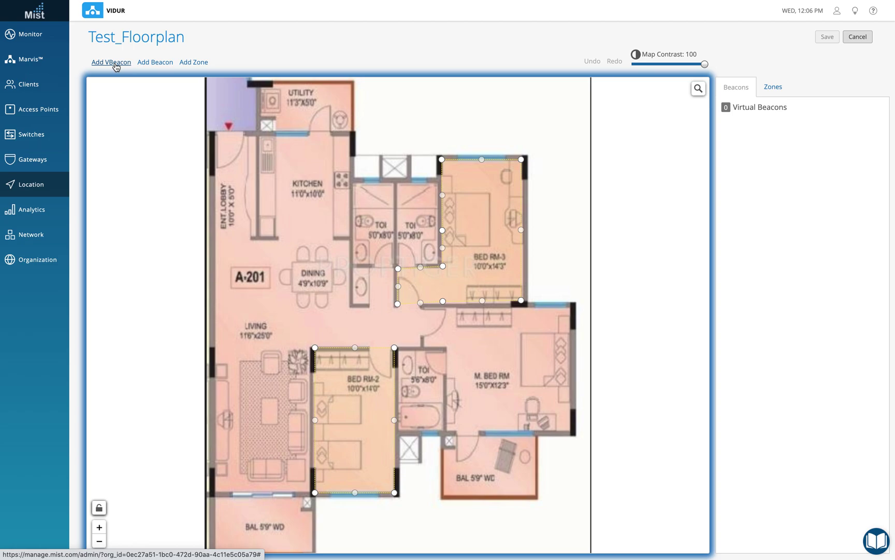
Add a virtual beacon, position it inside BED RM-2, and select it in the Beacons list.
{"action": "left_click", "coordinate": [114, 65]}
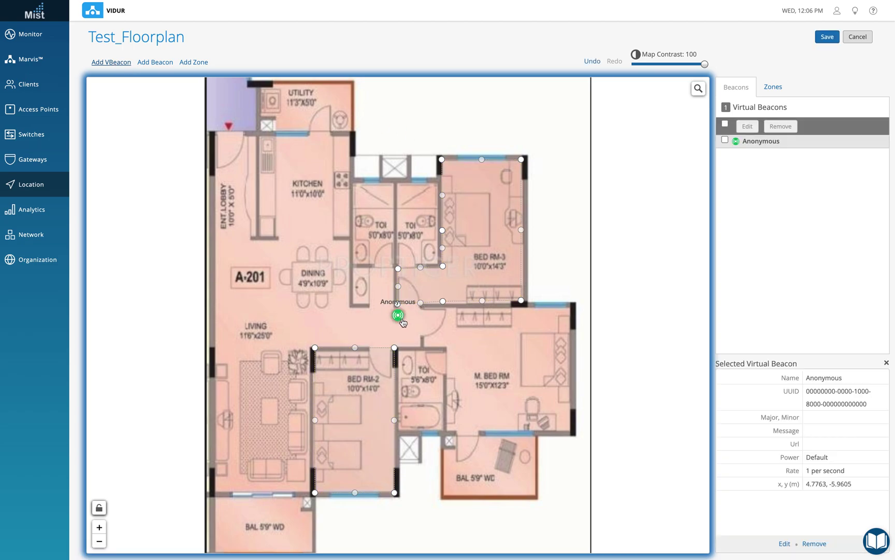
{"action": "left_click_drag", "start_coordinate": [403, 321], "coordinate": [348, 413]}
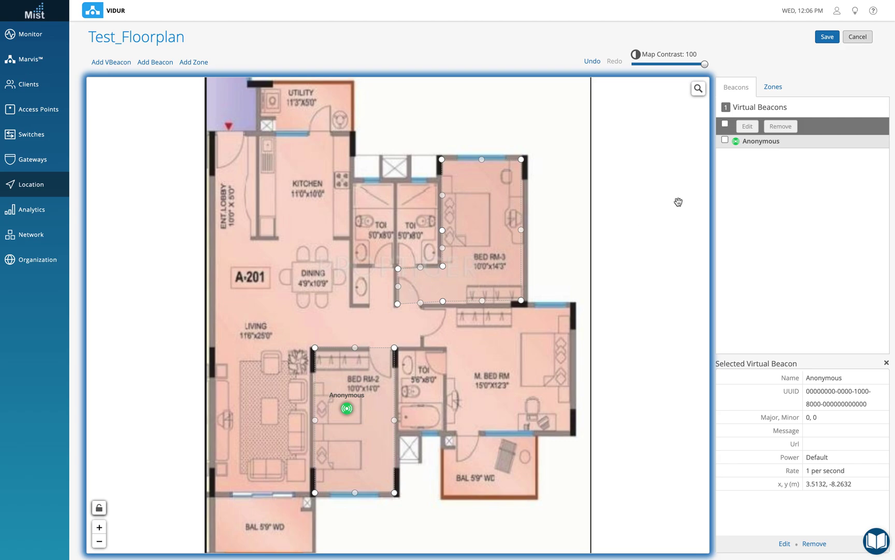
{"action": "left_click", "coordinate": [725, 140]}
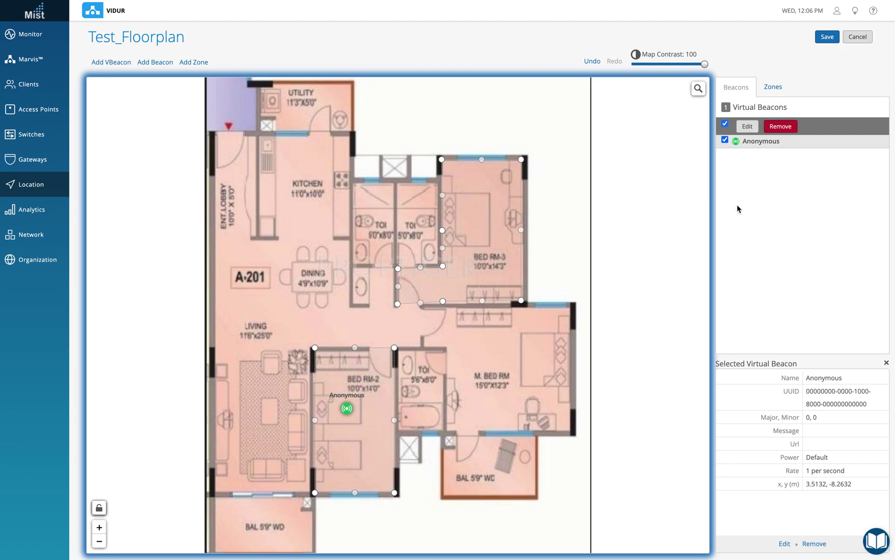
Name the beacon 'Test Beacon' with message 'Welcome to the house' and -3 dBm transmit power.
{"action": "left_click", "coordinate": [784, 544]}
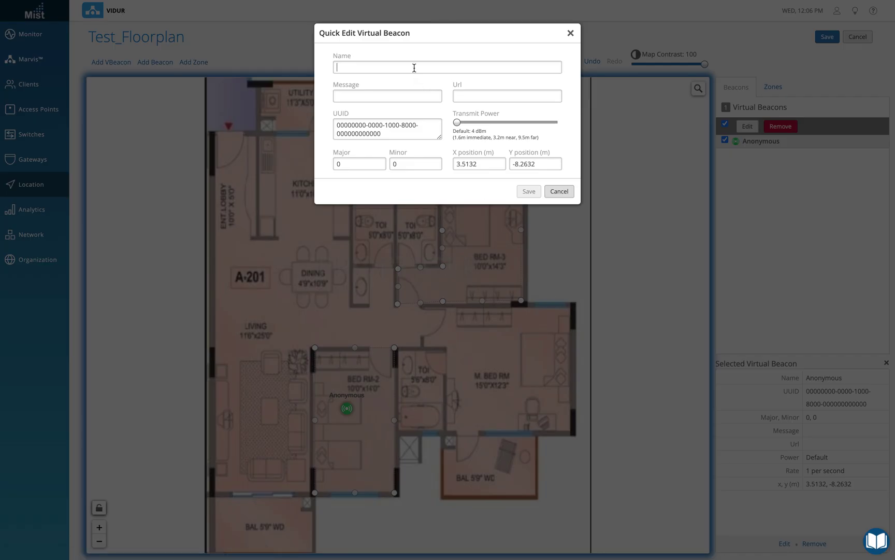
{"action": "type", "text": "Test Beacon"}
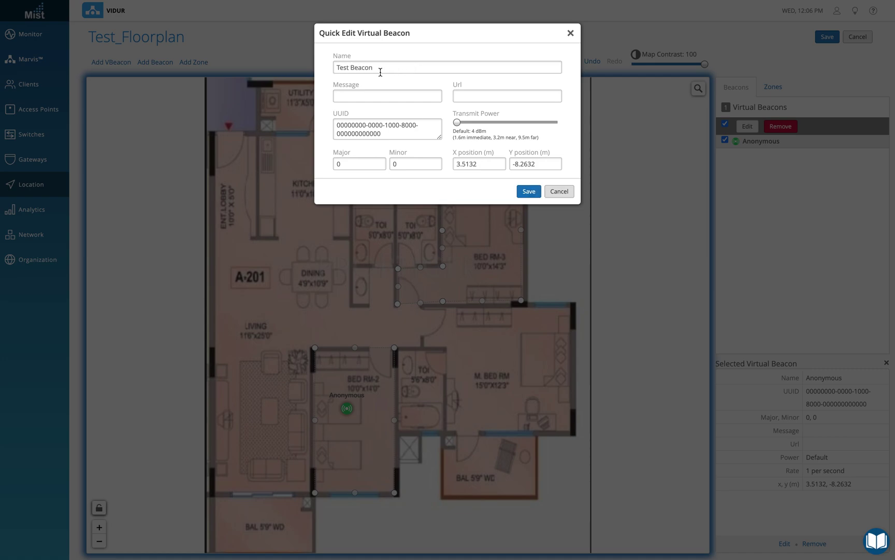
{"action": "type", "text": "Welcome to the house"}
{"action": "left_click_drag", "start_coordinate": [457, 122], "coordinate": [482, 128]}
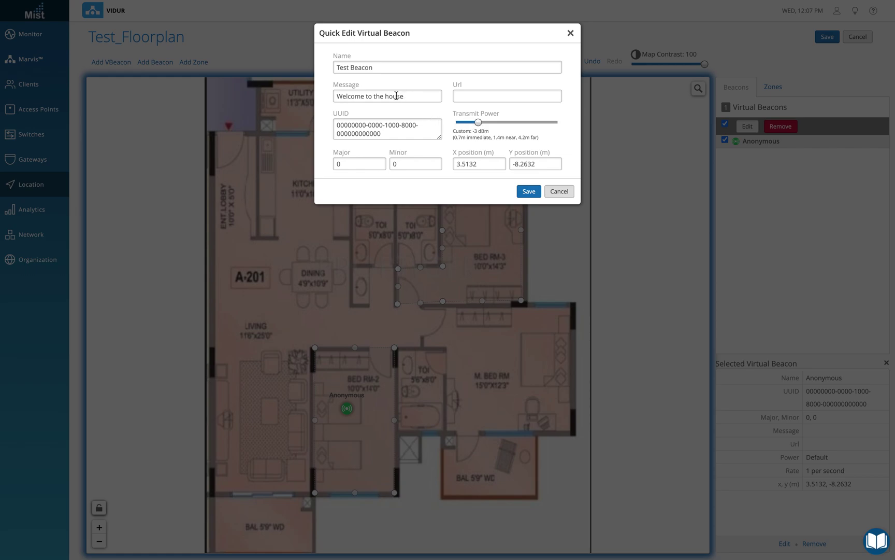
{"action": "left_click", "coordinate": [529, 192]}
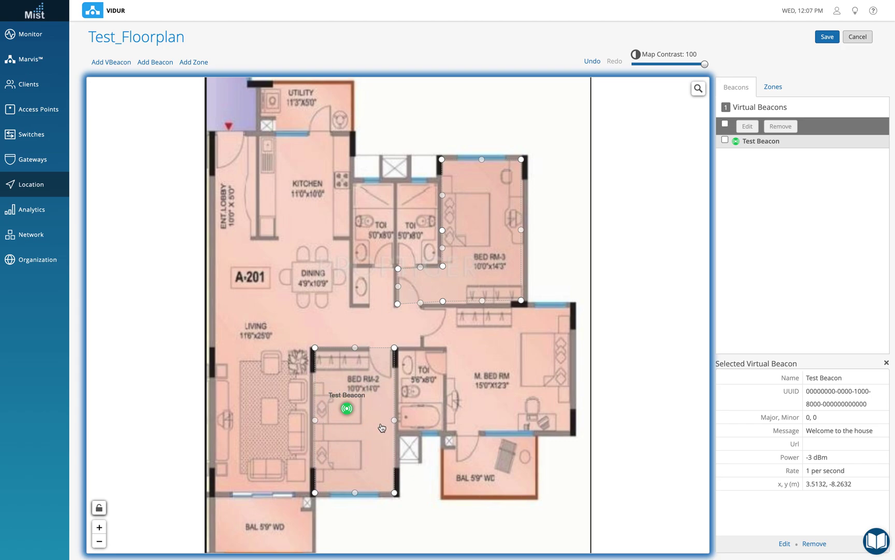
Save the floorplan changes and return to the Live View.
{"action": "left_click", "coordinate": [784, 544]}
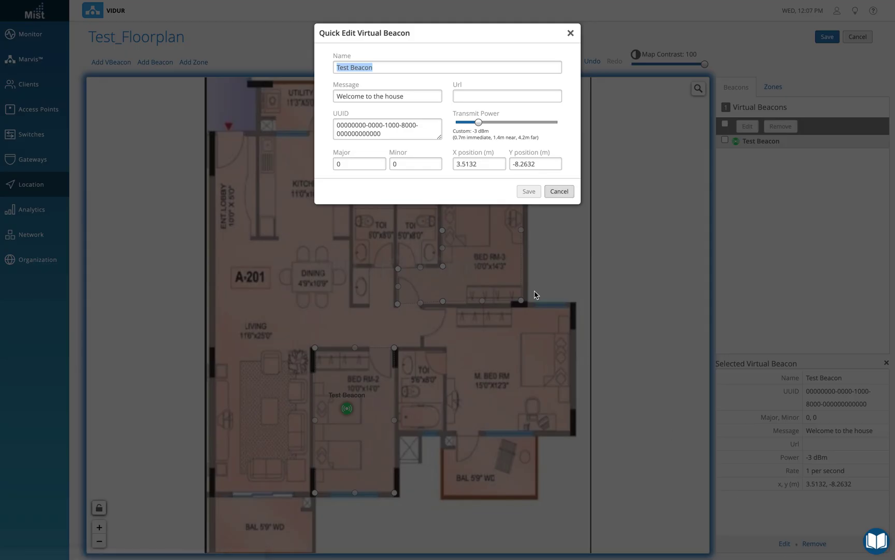
{"action": "left_click", "coordinate": [561, 197]}
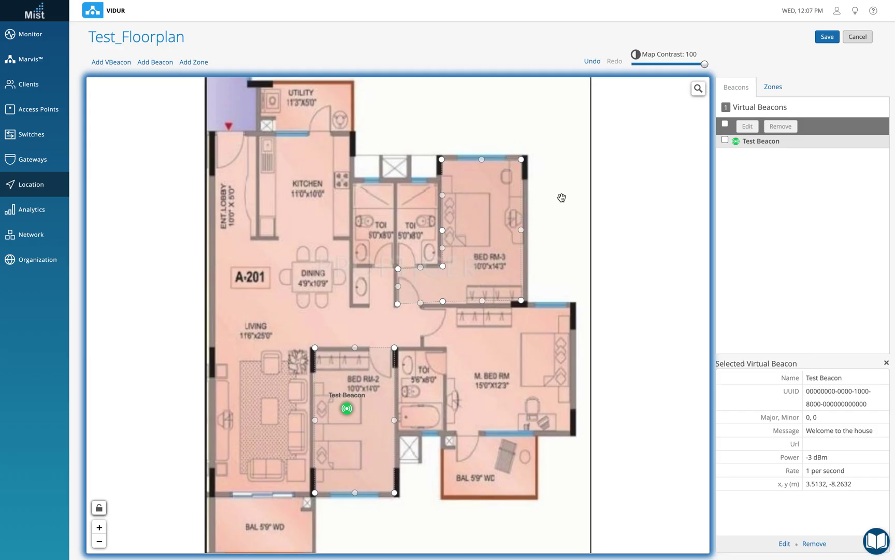
{"action": "left_click", "coordinate": [827, 37]}
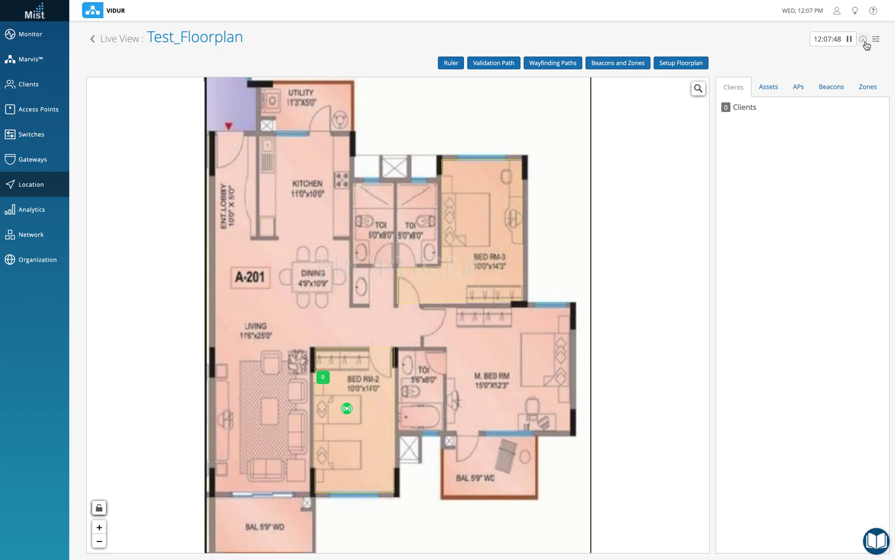
Turn on Show Virtual Beacons Coverage in the map's Location Settings.
{"action": "left_click", "coordinate": [876, 41]}
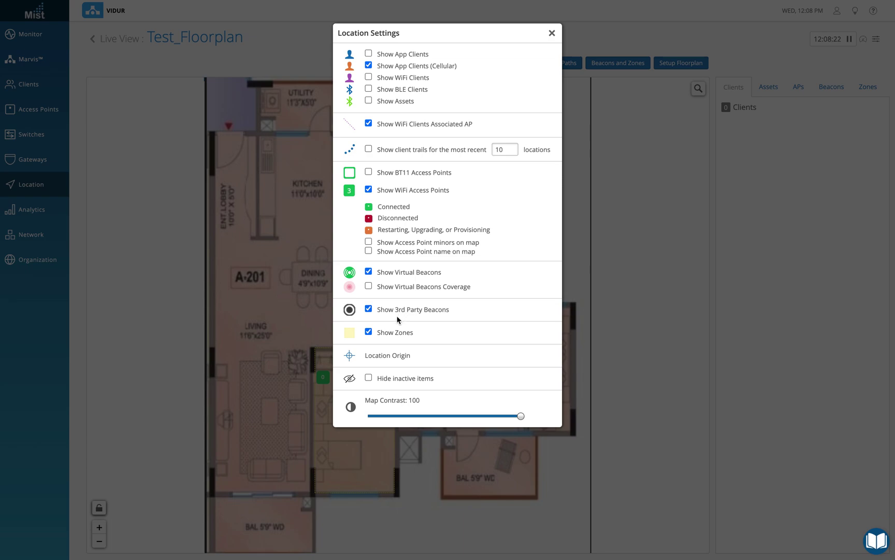
{"action": "left_click", "coordinate": [369, 287]}
{"action": "left_click", "coordinate": [552, 33]}
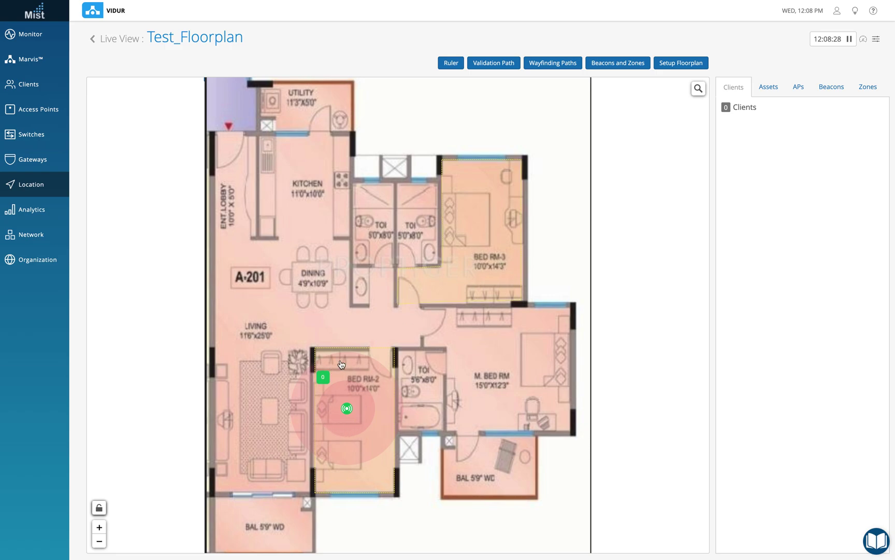
Increase Test Beacon's transmit power from -3 dBm to -2 dBm and save.
{"action": "left_click", "coordinate": [347, 408]}
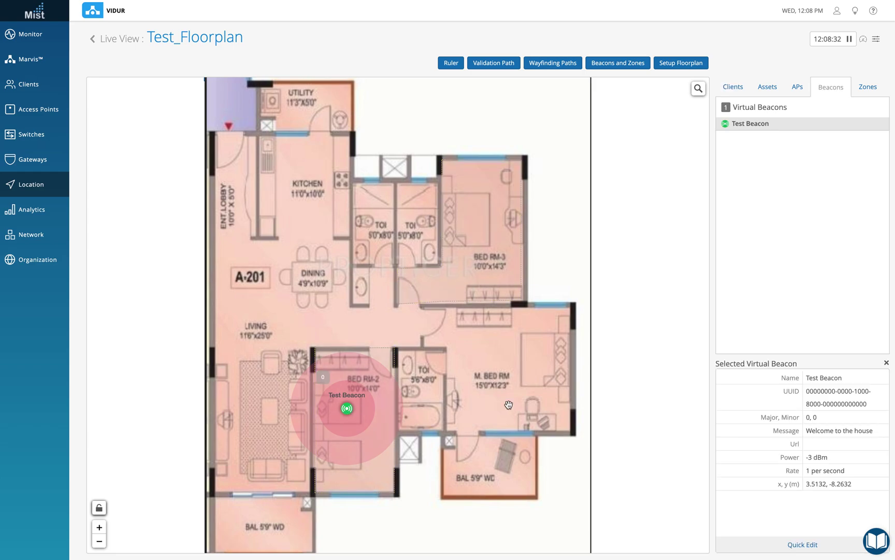
{"action": "left_click", "coordinate": [805, 545]}
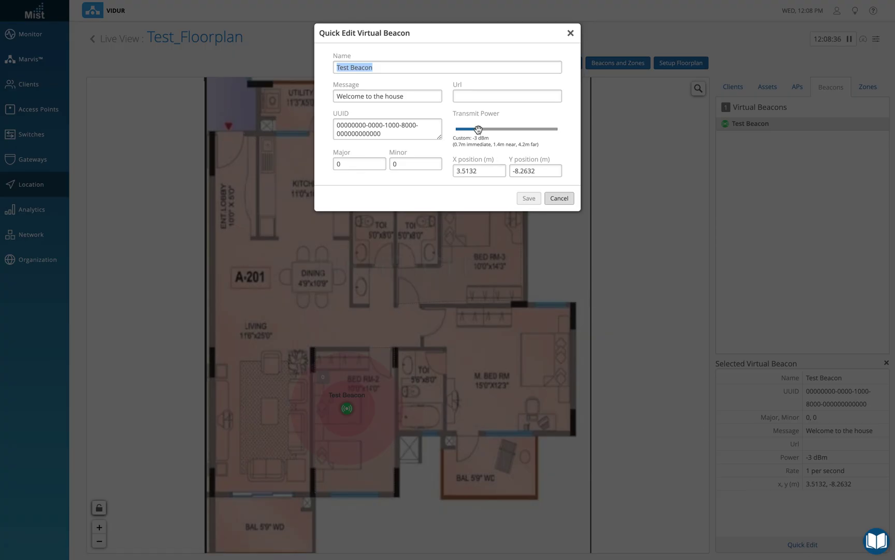
{"action": "left_click_drag", "start_coordinate": [478, 129], "coordinate": [479, 130]}
{"action": "left_click", "coordinate": [529, 198]}
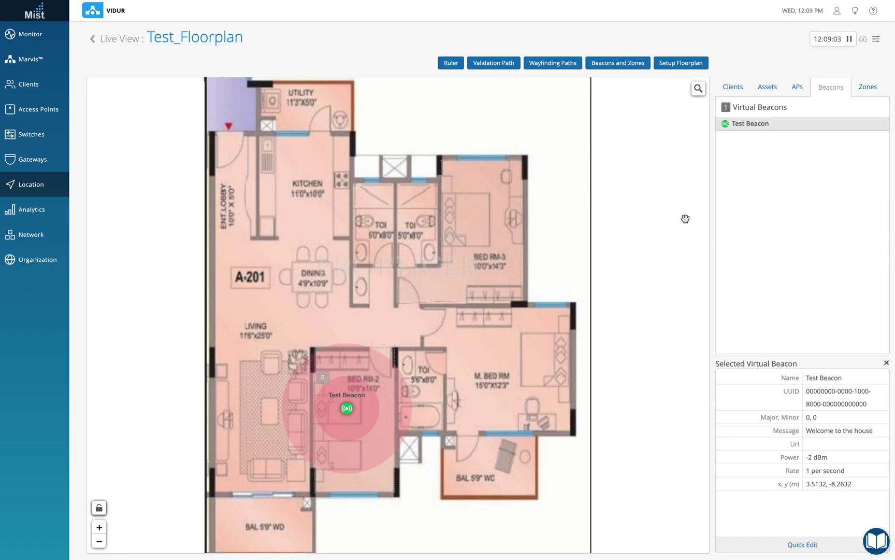
Hide the virtual beacon coverage on the Test_Floorplan map.
{"action": "left_click", "coordinate": [876, 40]}
{"action": "left_click", "coordinate": [368, 286]}
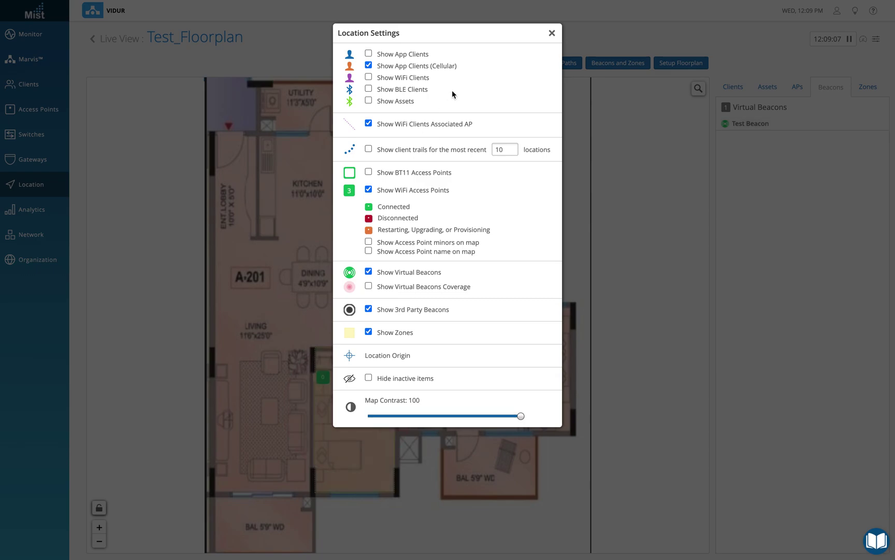
{"action": "left_click", "coordinate": [553, 33]}
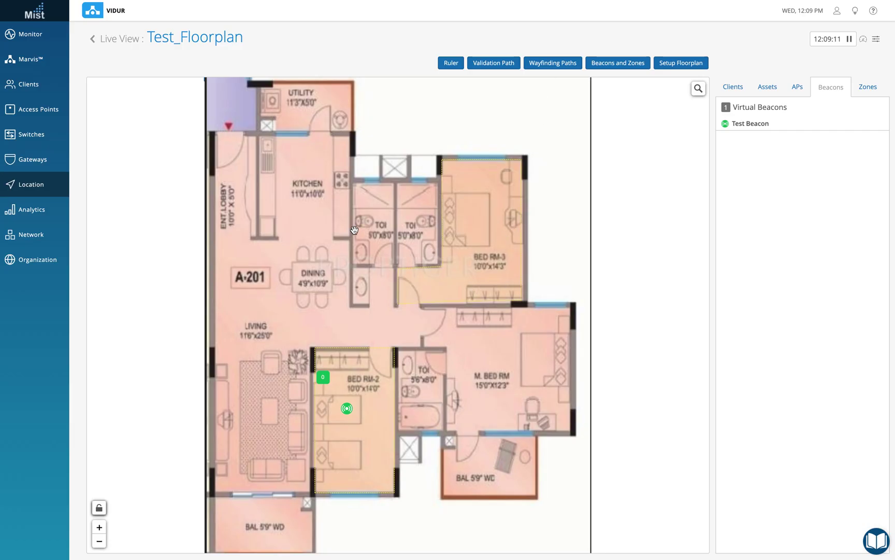
Turn on Show BLE Clients and Show Assets in Location Settings.
{"action": "left_click", "coordinate": [877, 42]}
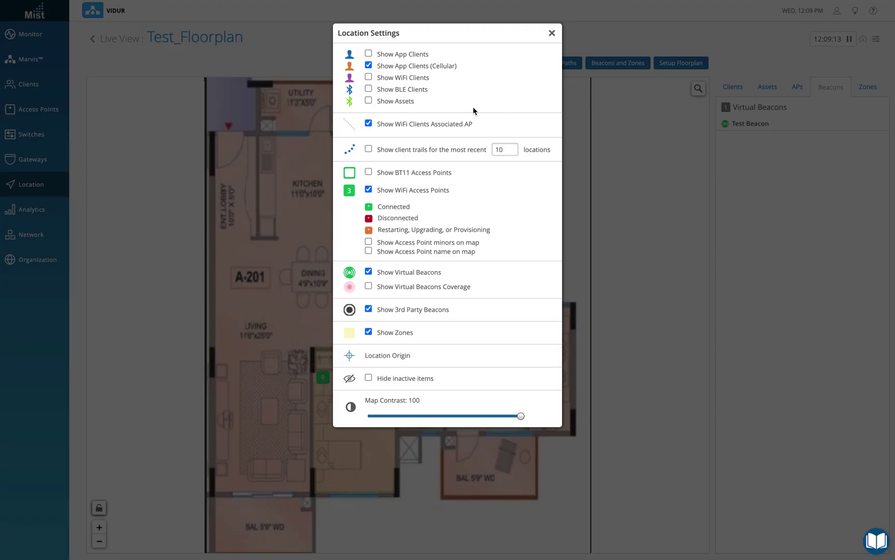
{"action": "left_click", "coordinate": [400, 90]}
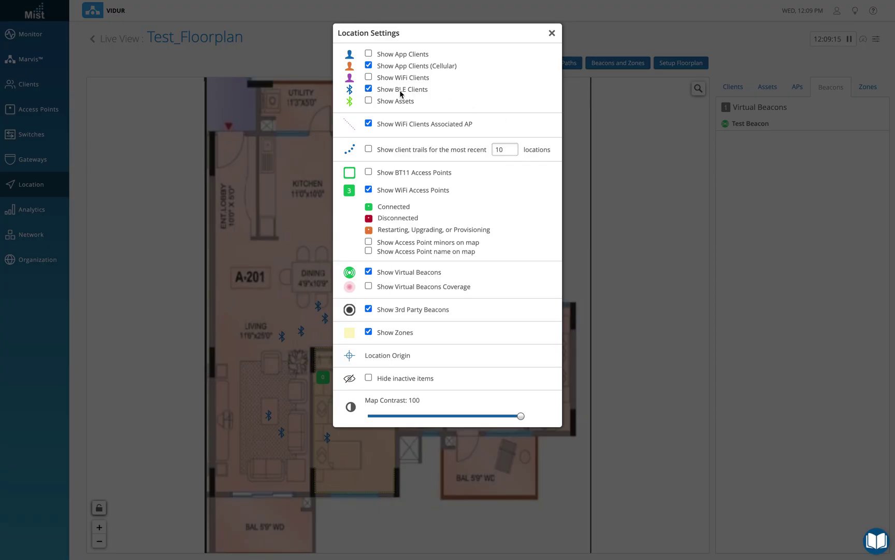
{"action": "left_click", "coordinate": [369, 101]}
{"action": "left_click", "coordinate": [552, 33]}
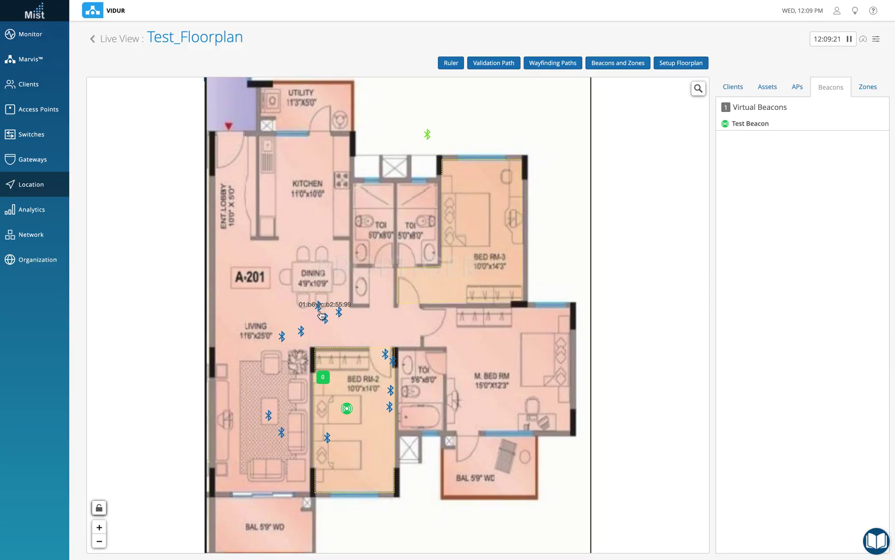
Select the Kontakt.io BLE client at 3.2895, -6.0132 to see its details.
{"action": "mouse_move", "coordinate": [341, 318]}
{"action": "mouse_move", "coordinate": [276, 420]}
{"action": "mouse_move", "coordinate": [330, 447]}
{"action": "left_click", "coordinate": [338, 317]}
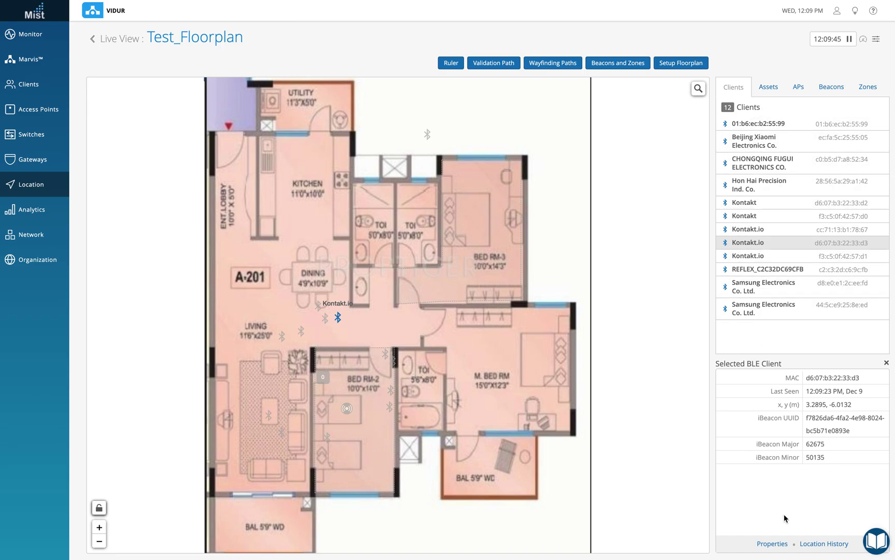
Save client d6:07:b3:22:33:d3 as an asset named 'Test BLE Badge' and list the floorplan's assets.
{"action": "left_click", "coordinate": [765, 544]}
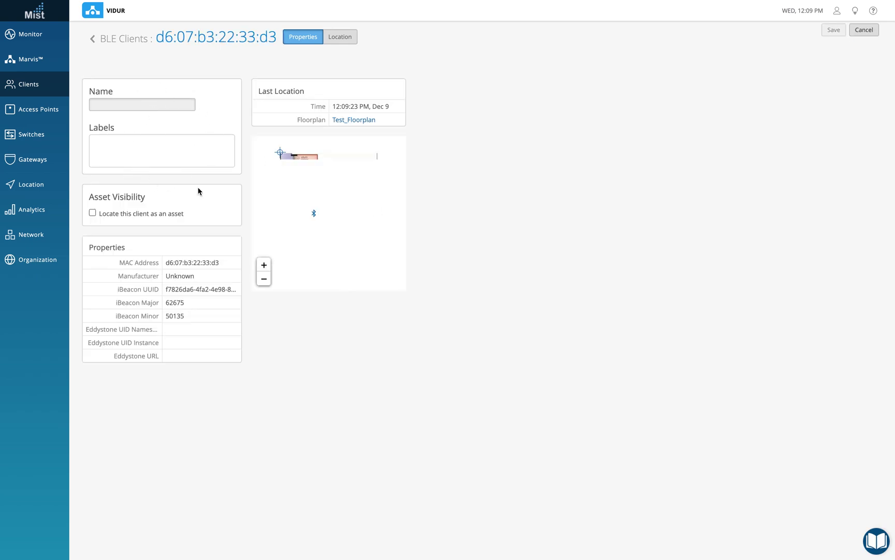
{"action": "left_click", "coordinate": [93, 212]}
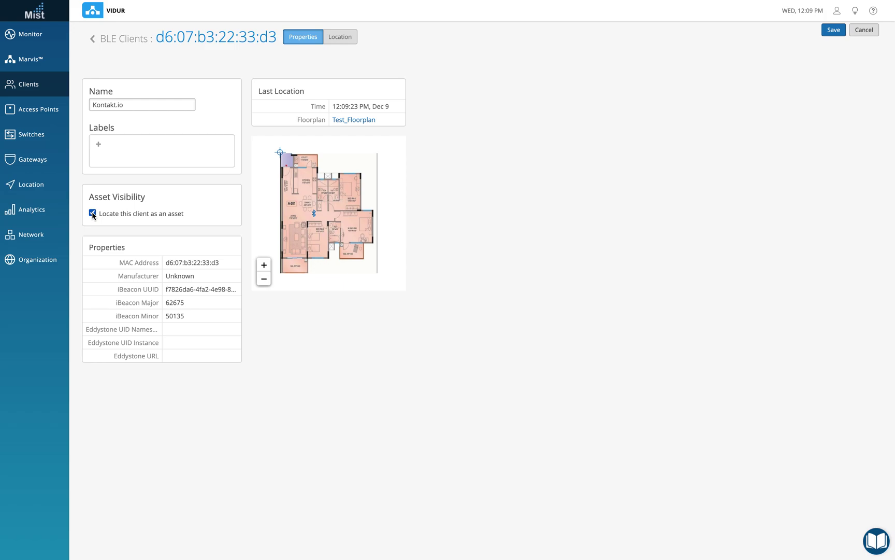
{"action": "triple_click", "coordinate": [137, 102]}
{"action": "type", "text": "Test BLE Badge"}
{"action": "left_click", "coordinate": [834, 30]}
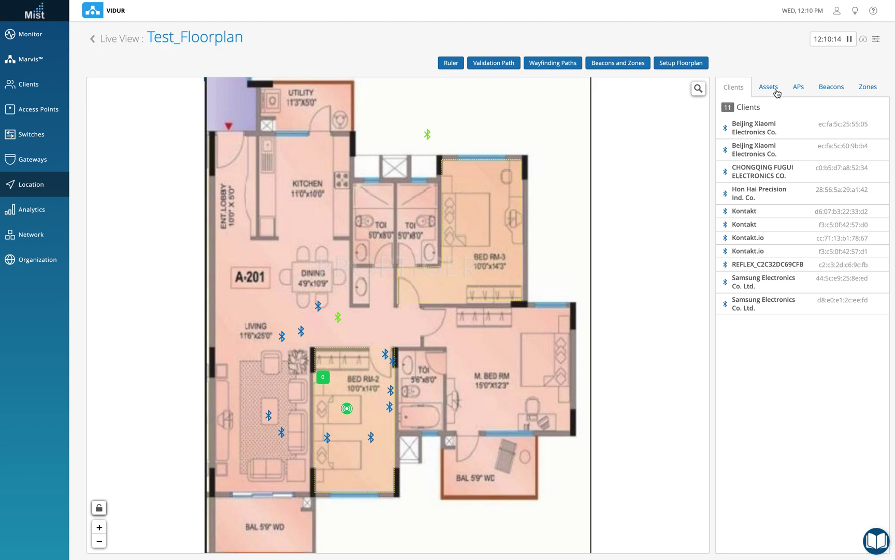
{"action": "left_click", "coordinate": [777, 93]}
Confirm in Location Settings that assets are shown, with Test BLE Asset and Test BLE Badge listed.
{"action": "mouse_move", "coordinate": [752, 142]}
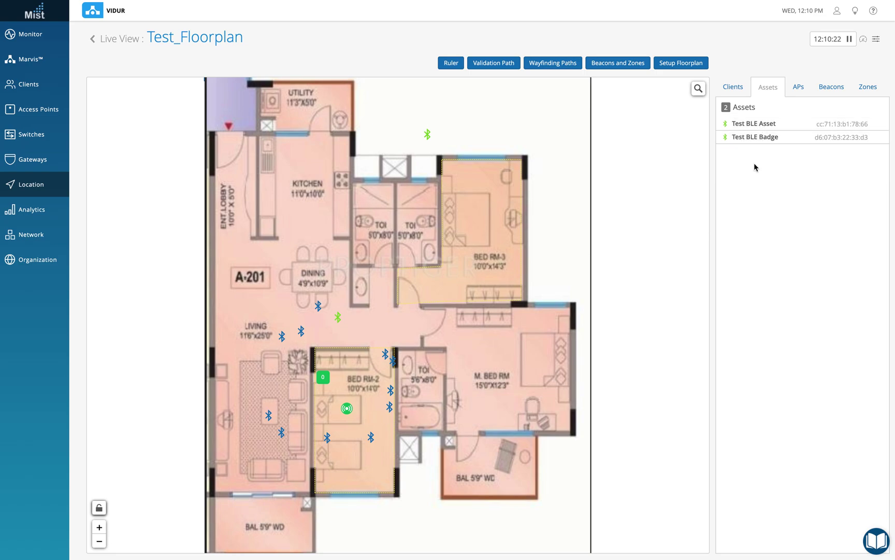
{"action": "left_click", "coordinate": [876, 40]}
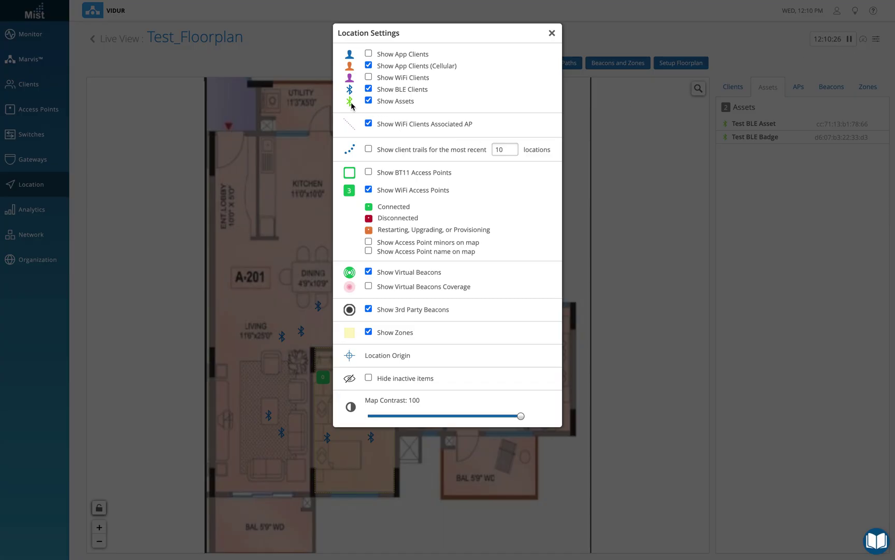
{"action": "left_click", "coordinate": [552, 35]}
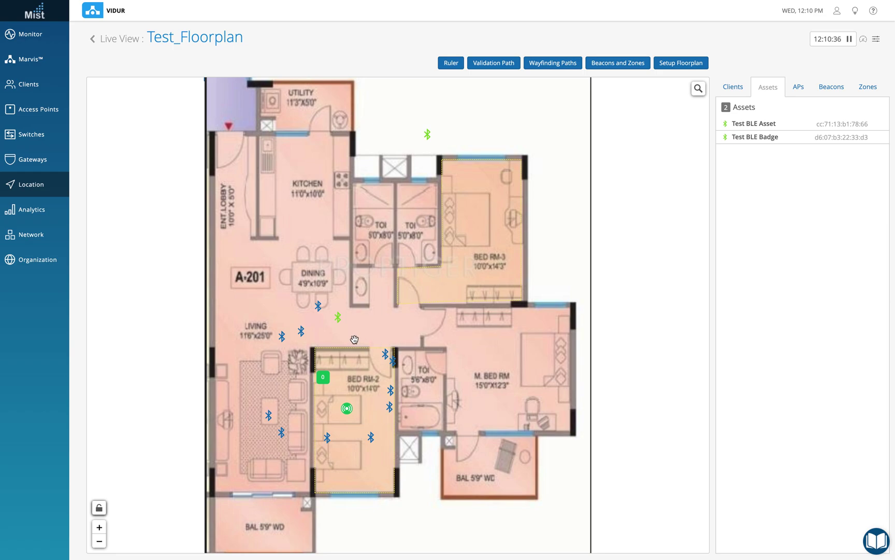
{"action": "mouse_move", "coordinate": [319, 309]}
Select Test BLE Badge in the Assets list to view its position and iBeacon details.
{"action": "left_click", "coordinate": [753, 136]}
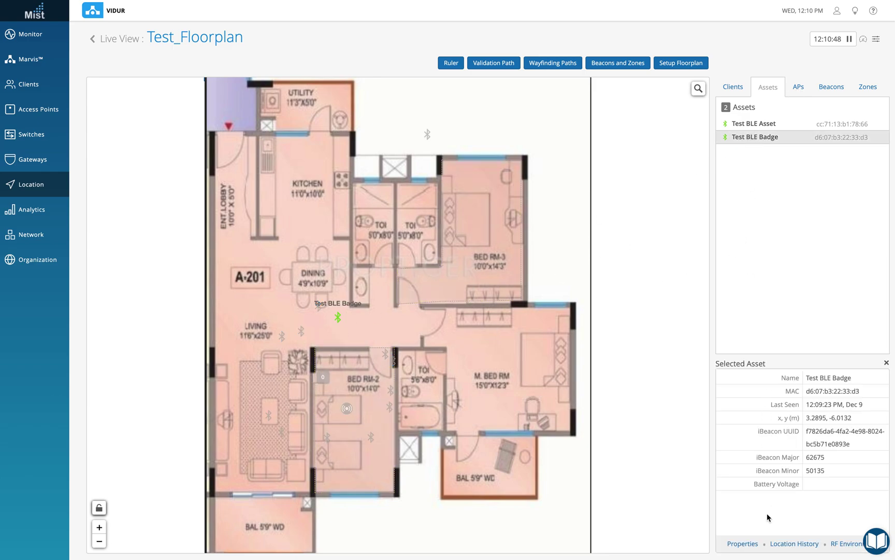